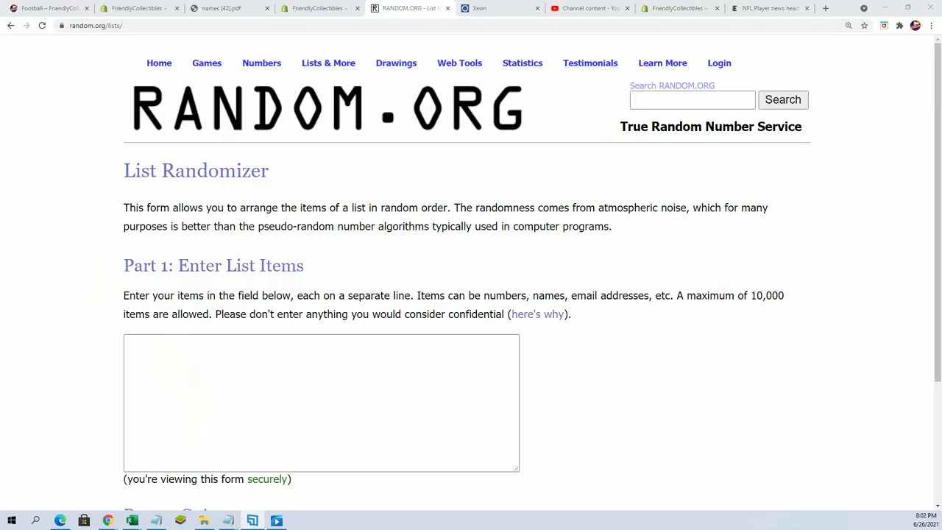
Copy the four filler names under the BANGERS HOBBY BOX FILLER FCBANGERS105 header
drag(681, 44, 681, 73)
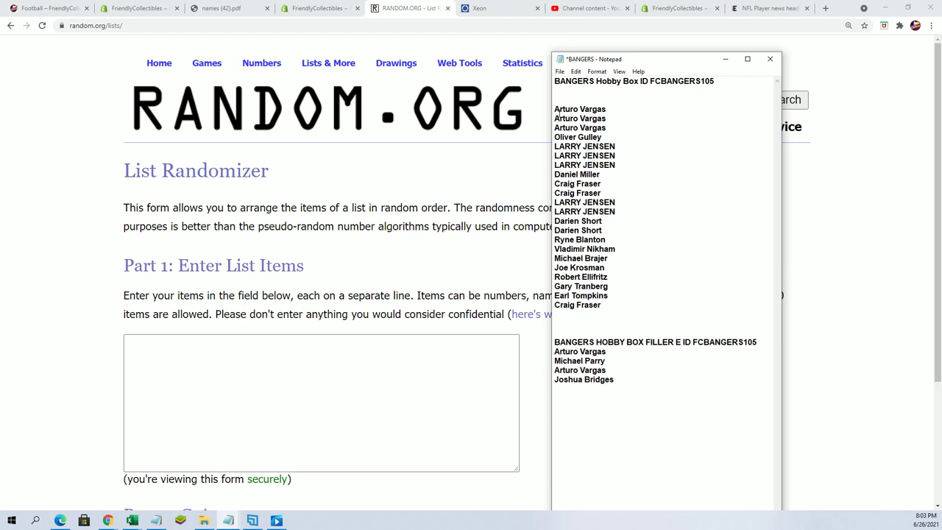
drag(554, 108, 604, 306)
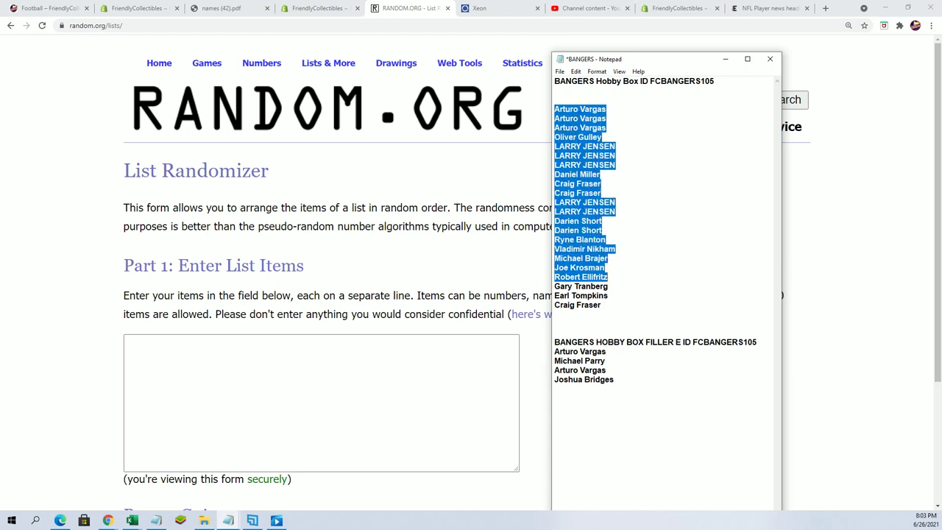
click(589, 102)
drag(618, 380, 602, 342)
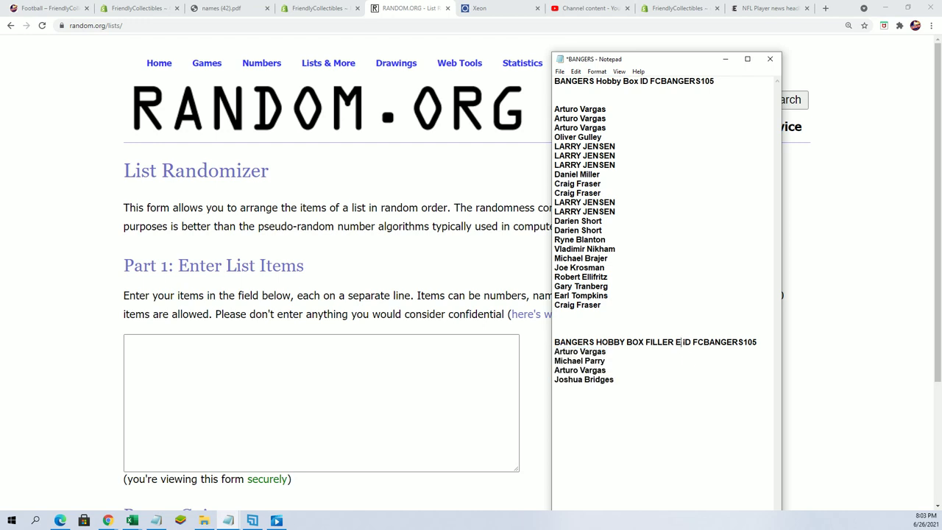
drag(682, 342, 646, 341)
click(622, 390)
drag(615, 380, 554, 351)
right_click(571, 217)
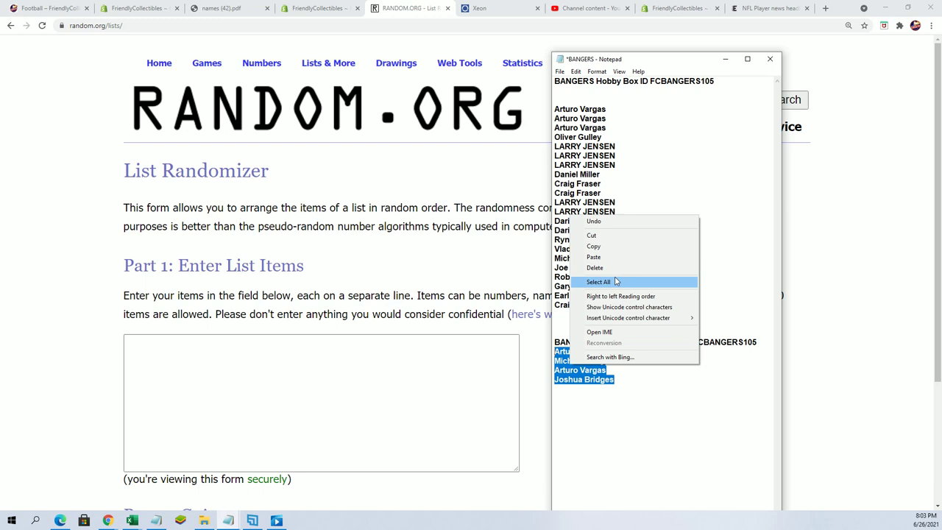
click(593, 246)
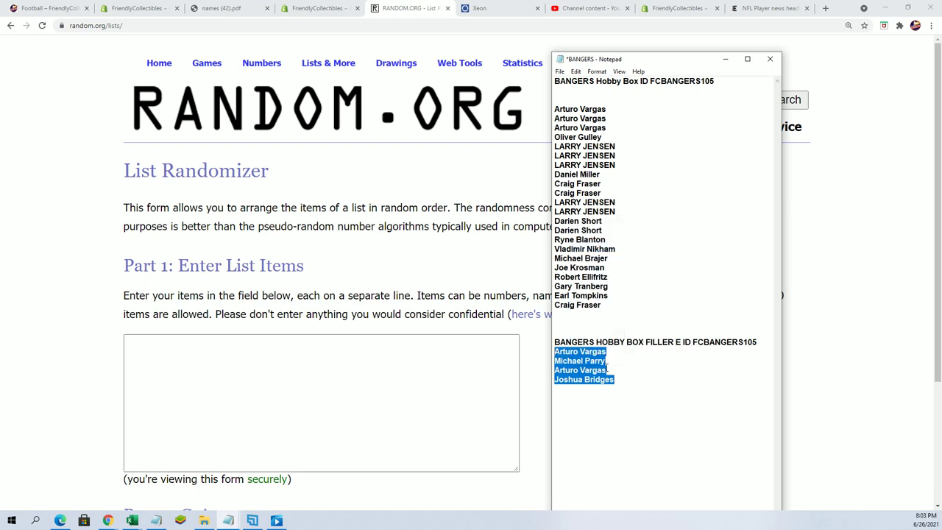
Paste the four filler names into the randomizer list field and submit them for shuffling
click(295, 397)
right_click(253, 349)
click(280, 427)
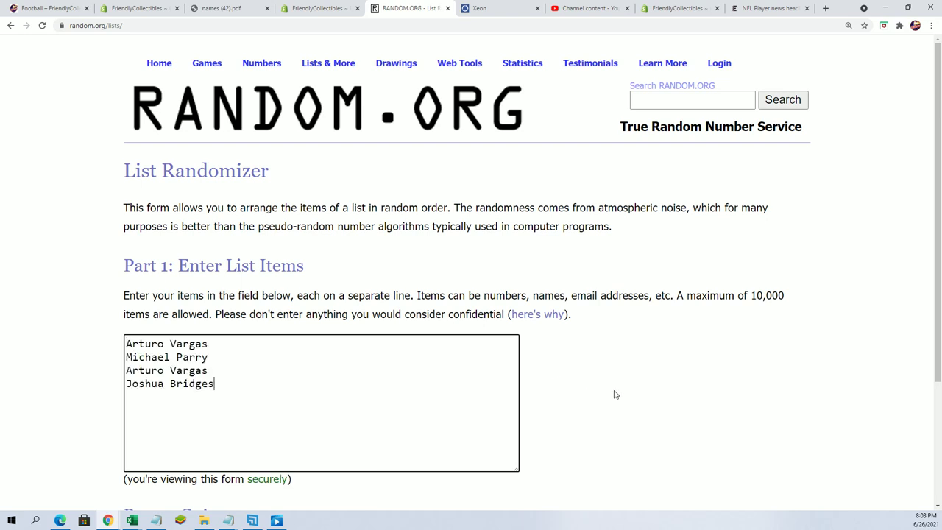
scroll(616, 395, down, 3)
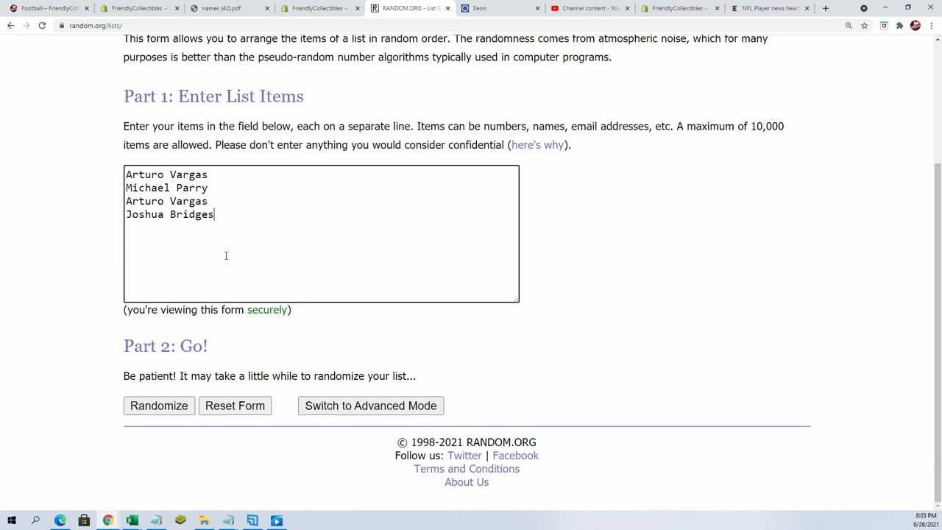
click(168, 409)
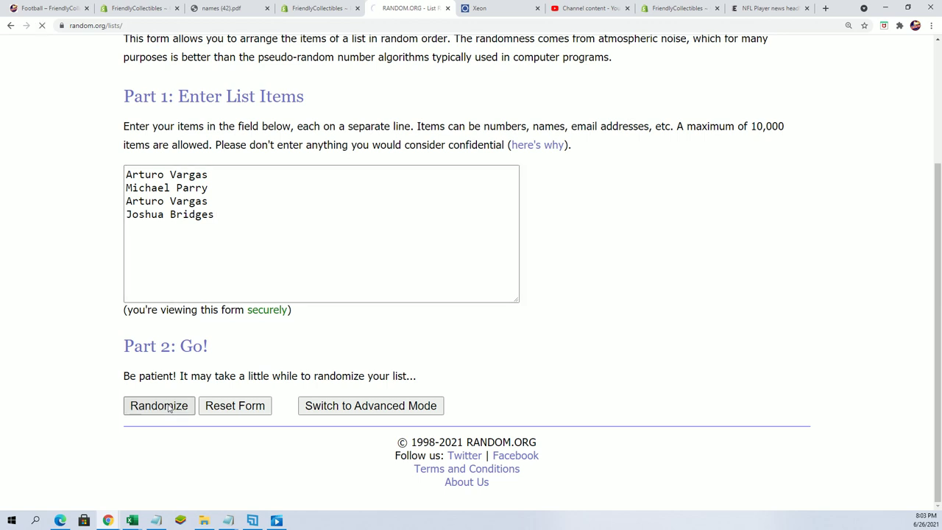
click(146, 408)
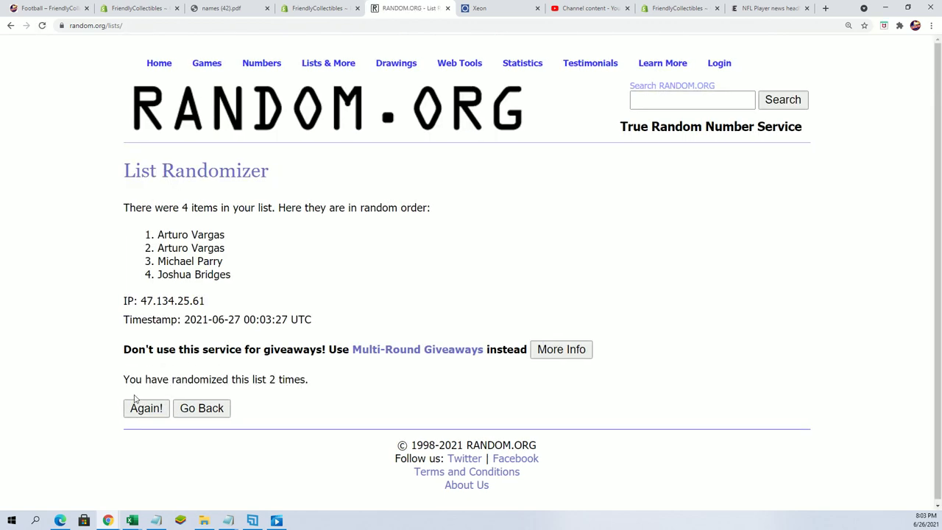
click(146, 408)
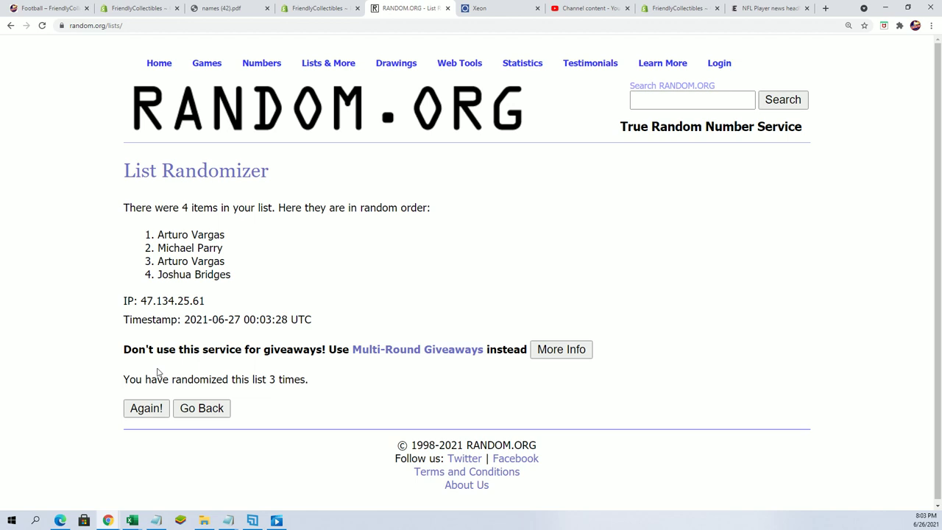
click(155, 409)
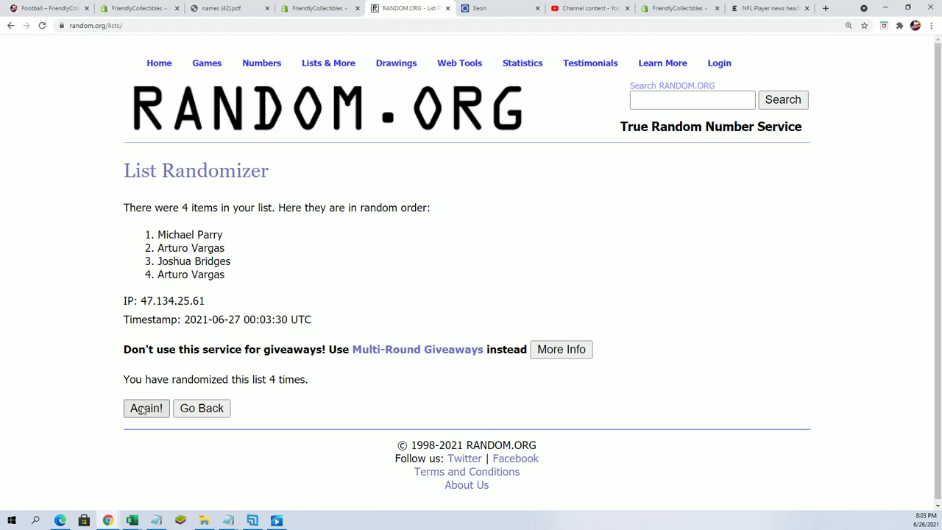
click(143, 411)
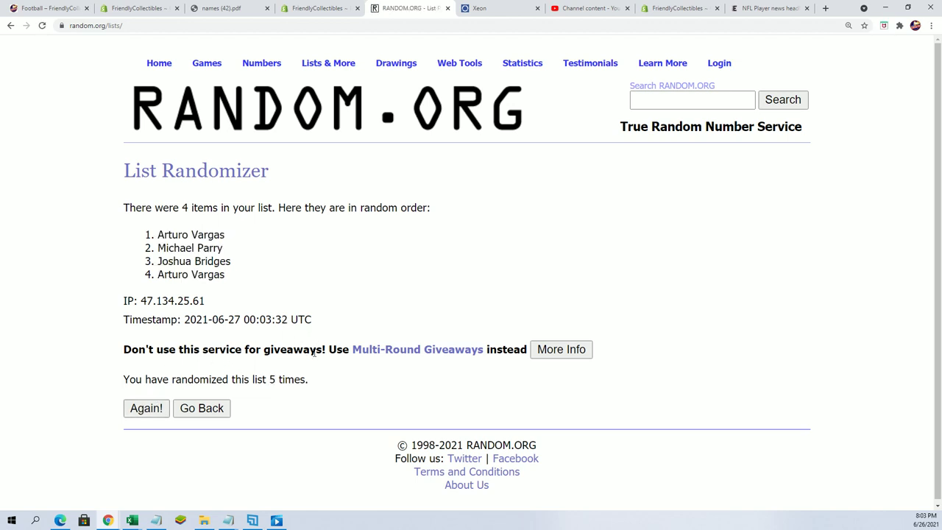
click(155, 408)
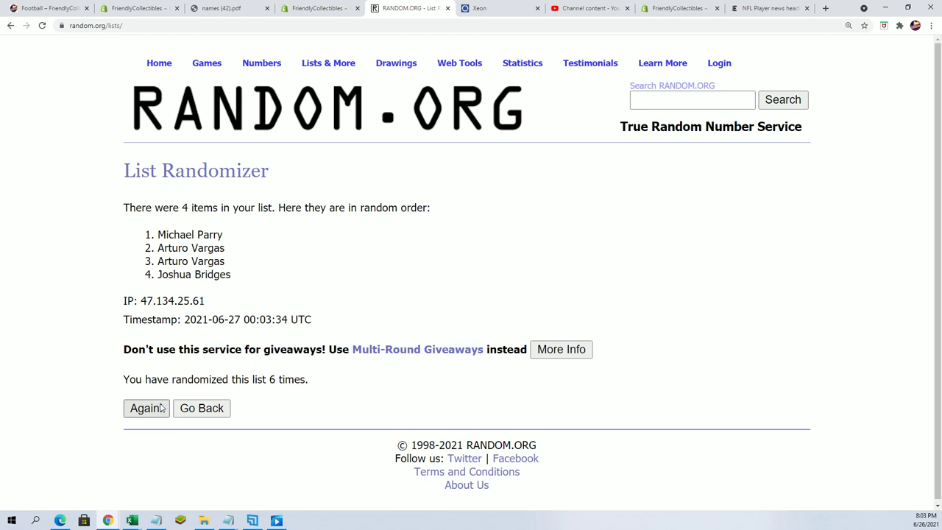
click(147, 409)
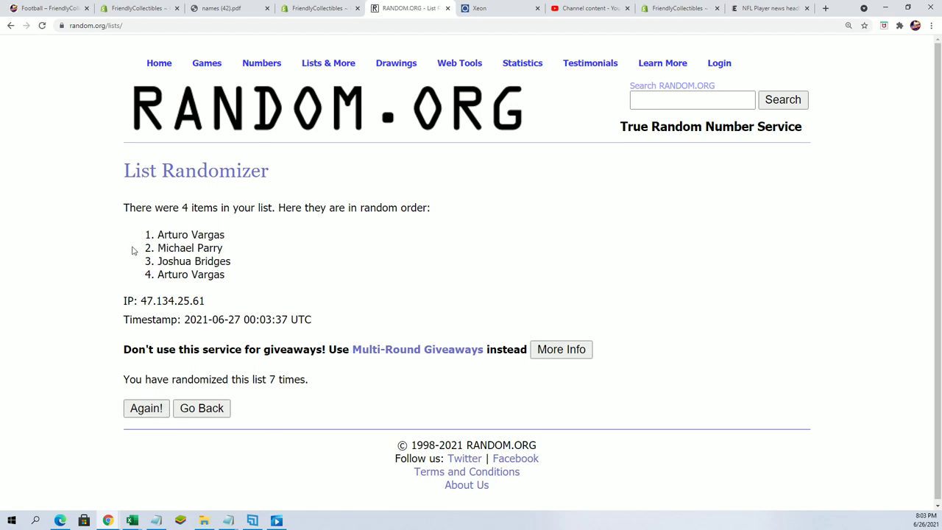
mouse_move(158, 234)
mouse_down()
mouse_move(225, 234)
mouse_move(157, 235)
mouse_up()
click(247, 247)
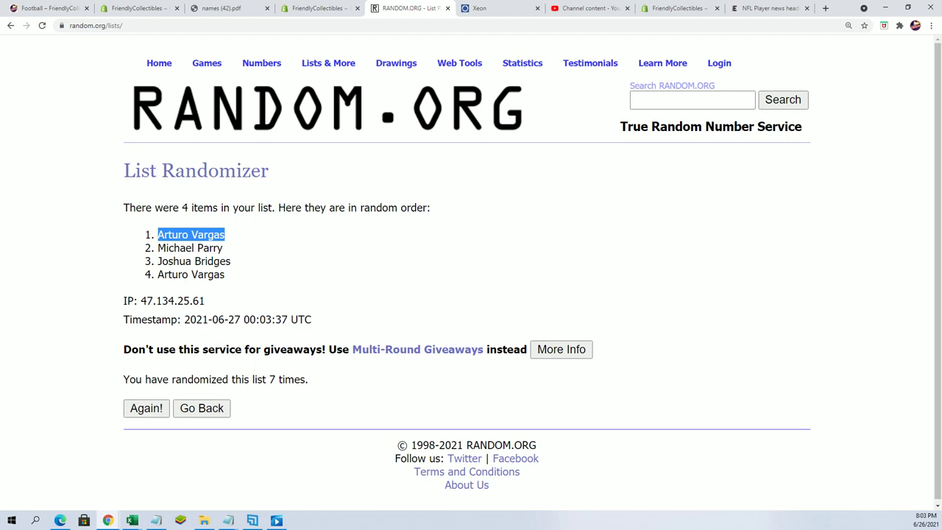
click(228, 520)
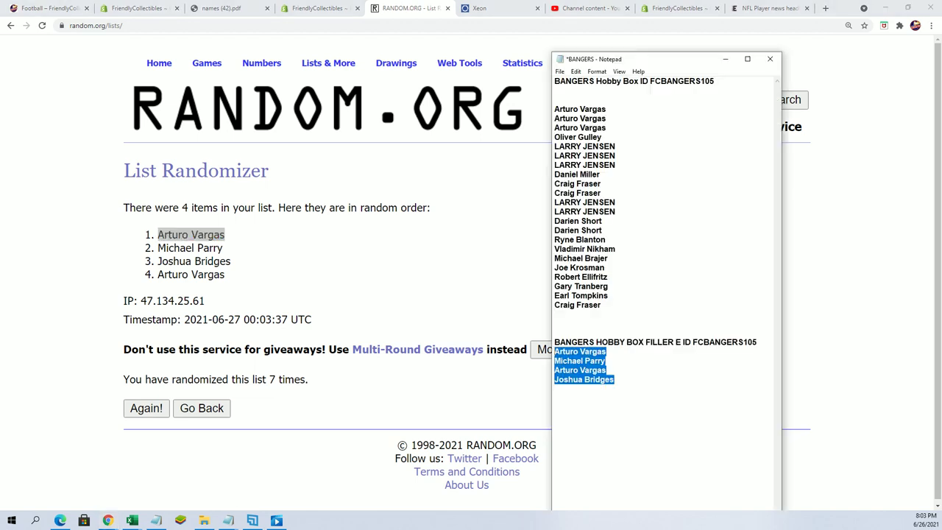
click(639, 359)
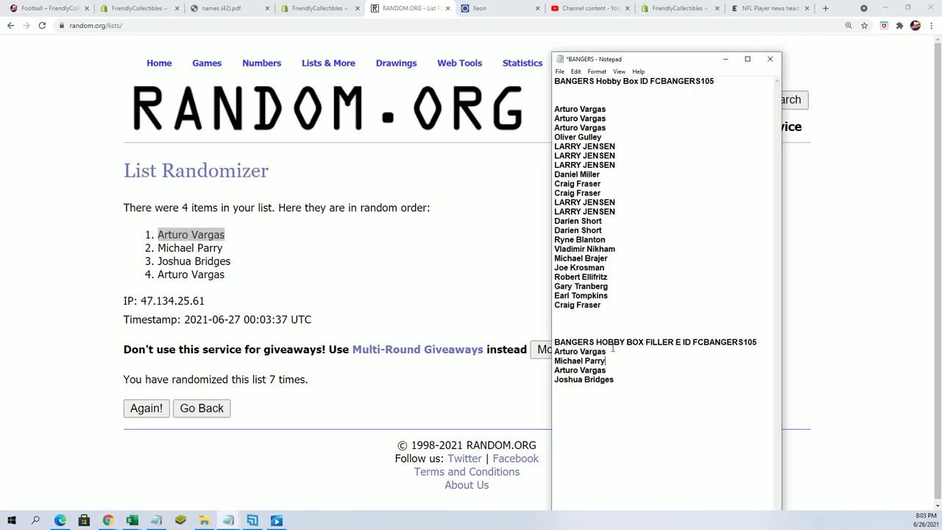
drag(606, 351, 555, 351)
right_click(566, 352)
click(588, 385)
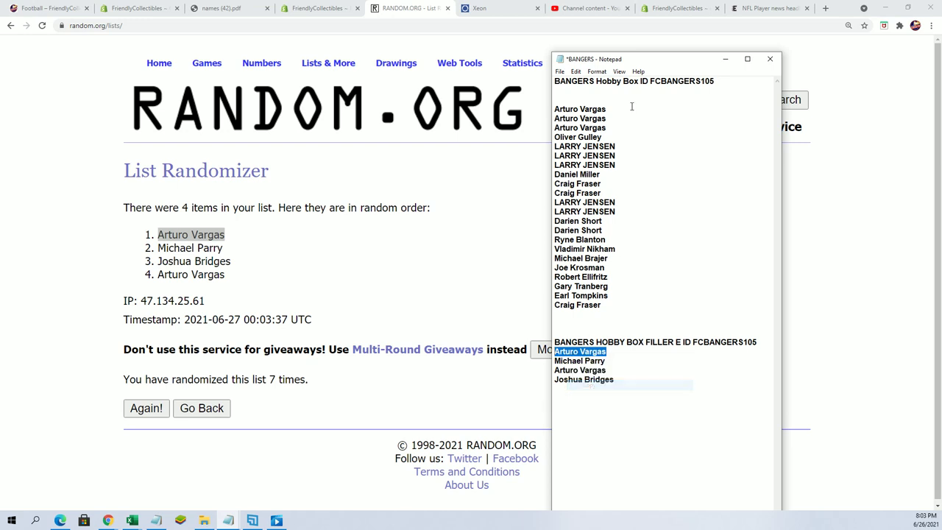
click(556, 100)
key(ctrl+v)
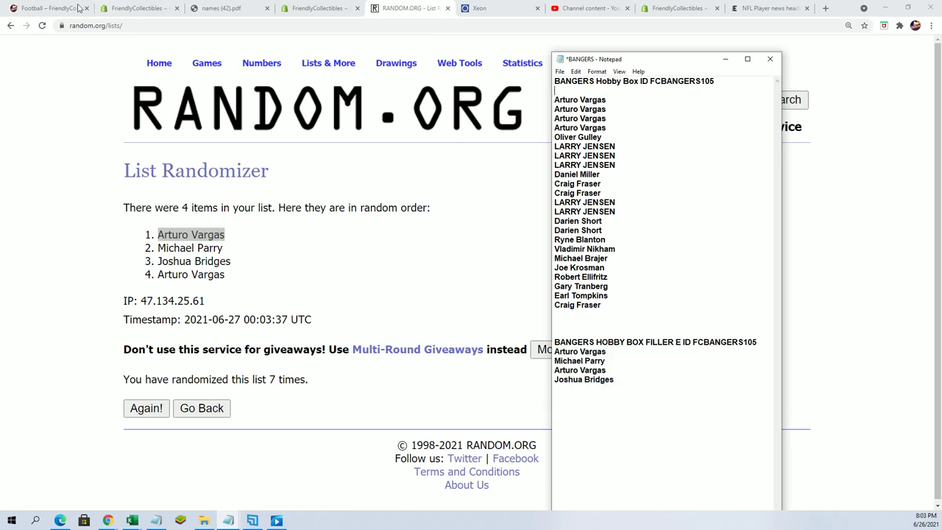
Find the Bangers Hobby Box FCBANGERS105 listing under Baseball, then open the Football collection
click(51, 9)
scroll(362, 226, up, 5)
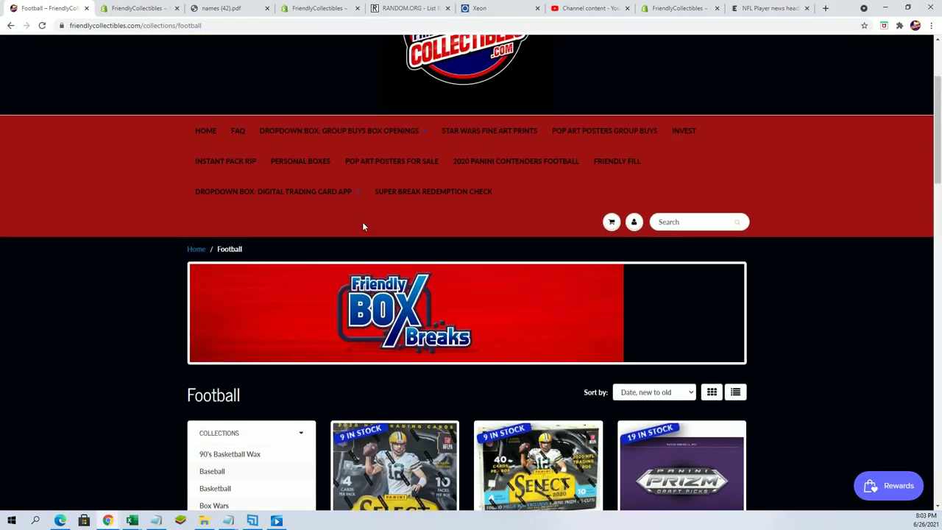
mouse_move(338, 130)
click(274, 251)
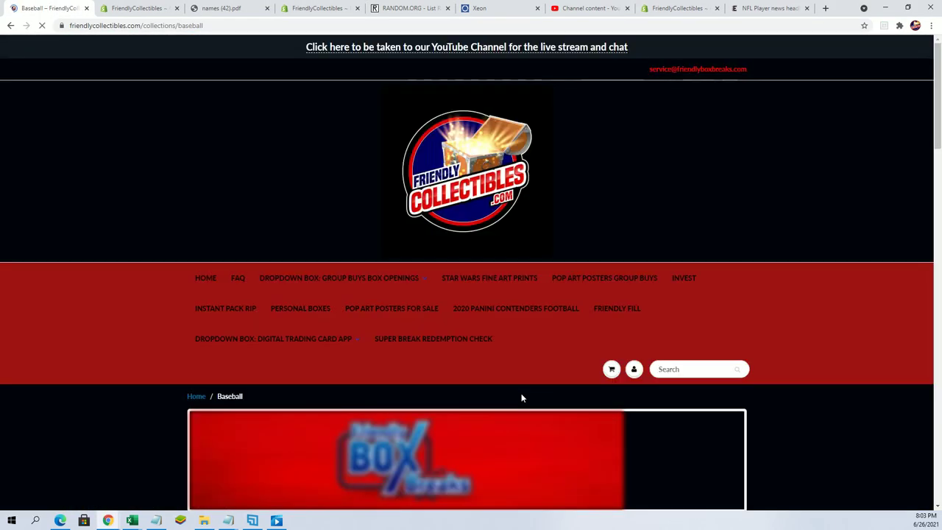
scroll(521, 397, down, 5)
scroll(521, 397, down, 3)
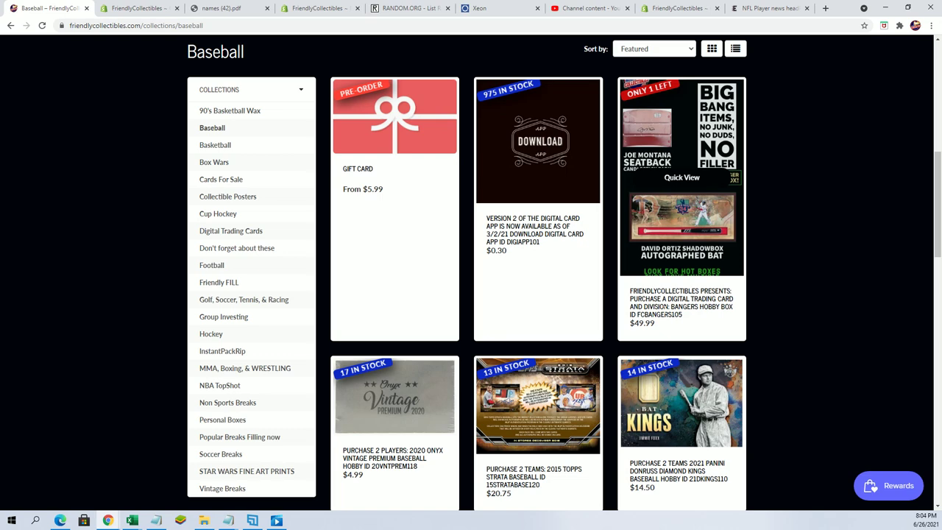
drag(684, 315, 652, 307)
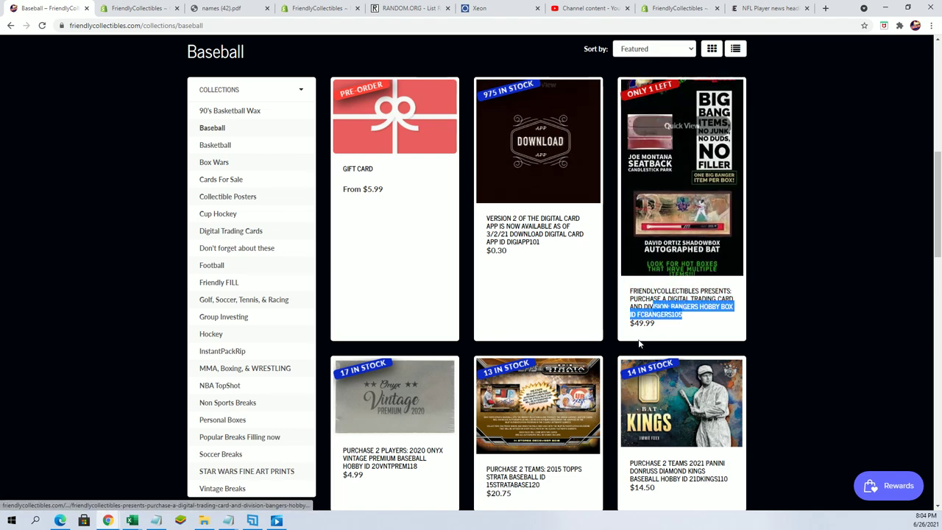
click(677, 327)
mouse_move(538, 405)
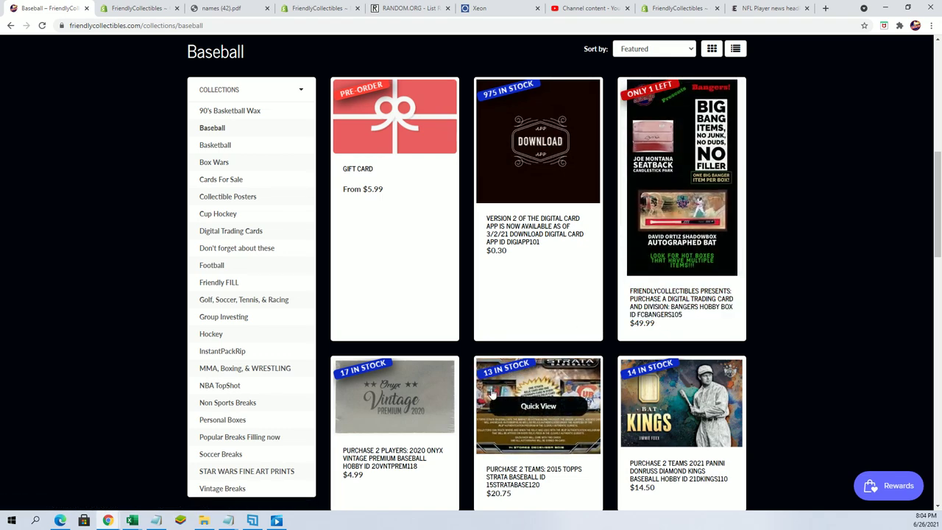
scroll(491, 394, up, 5)
scroll(441, 294, up, 5)
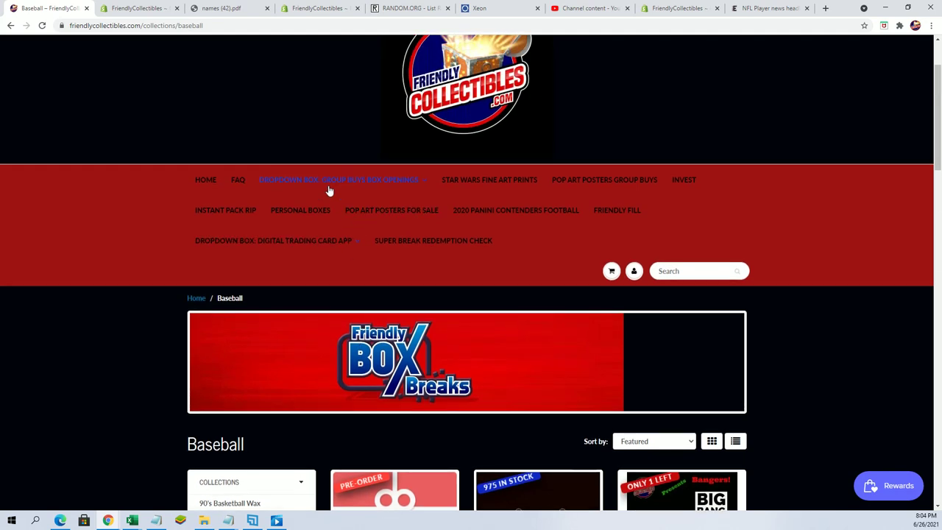
click(329, 182)
click(272, 316)
scroll(493, 461, down, 4)
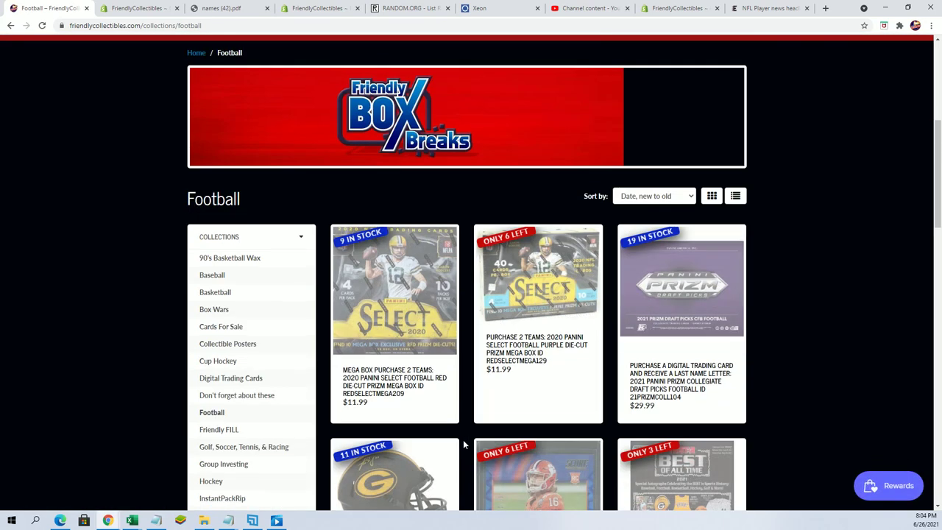